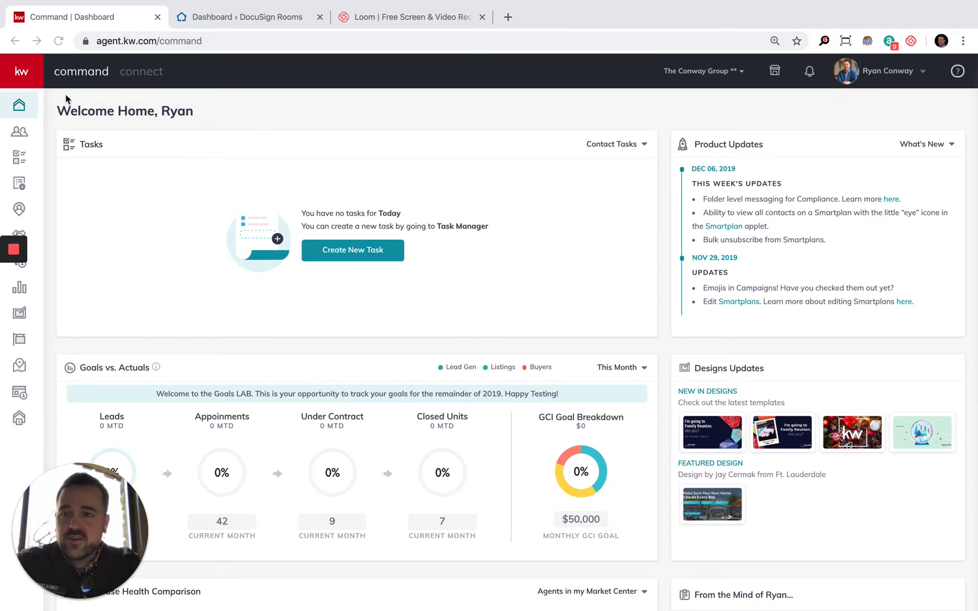
Step: Open the team's Opportunities page
{"action": "left_click", "coordinate": [18, 79]}
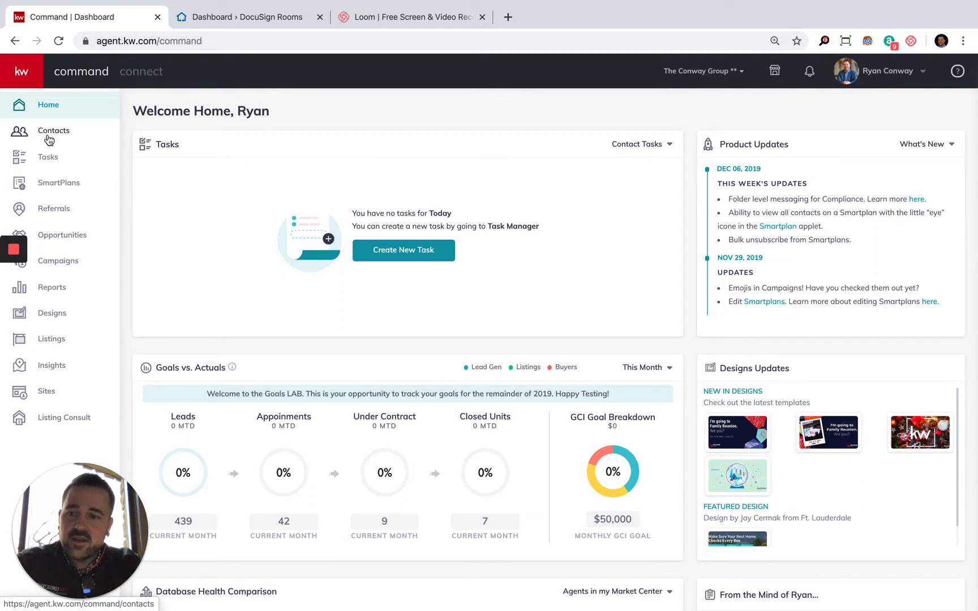
{"action": "left_click", "coordinate": [78, 244]}
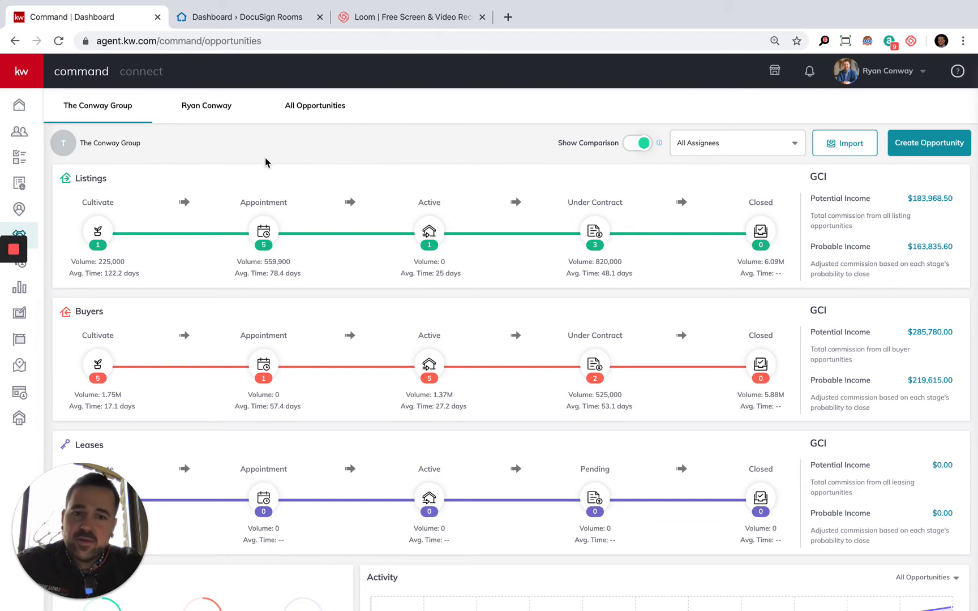
Step: Review the team's assignee filter, the listing, buyer and lease pipelines, and the ratio and activity charts
{"action": "left_click", "coordinate": [715, 158]}
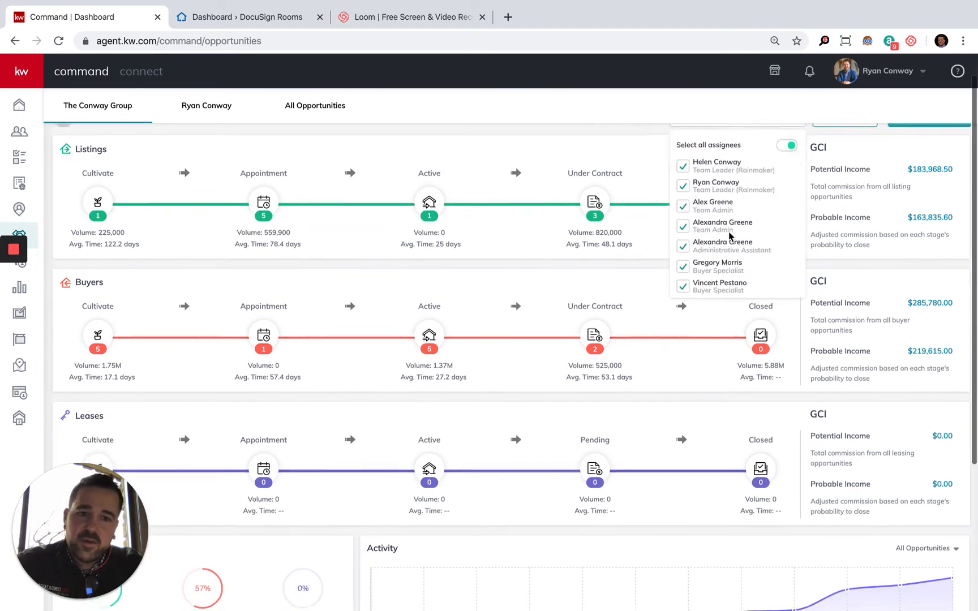
{"action": "left_click", "coordinate": [721, 145]}
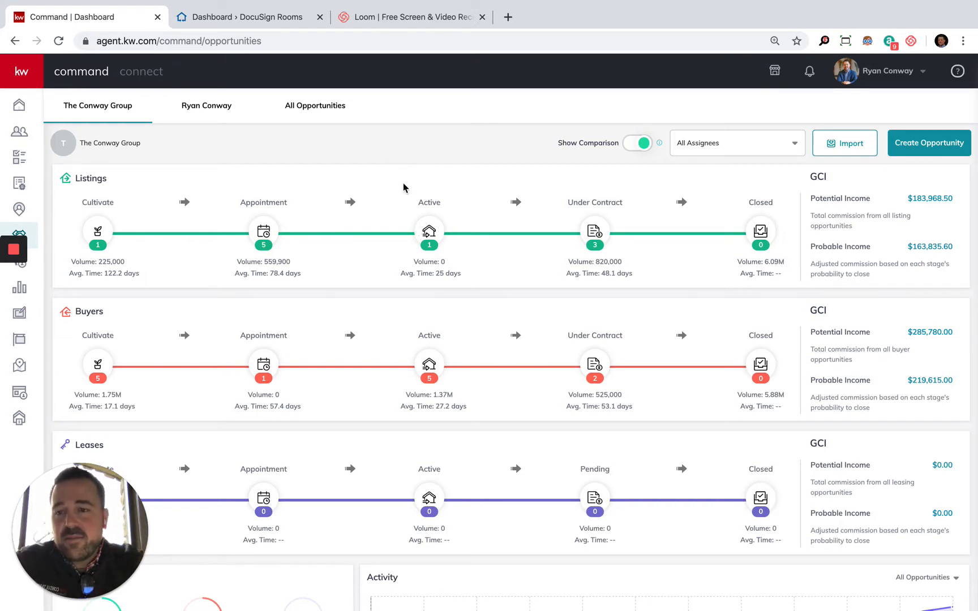
{"action": "scroll", "coordinate": [413, 334], "scroll_direction": "down", "scroll_amount": 2}
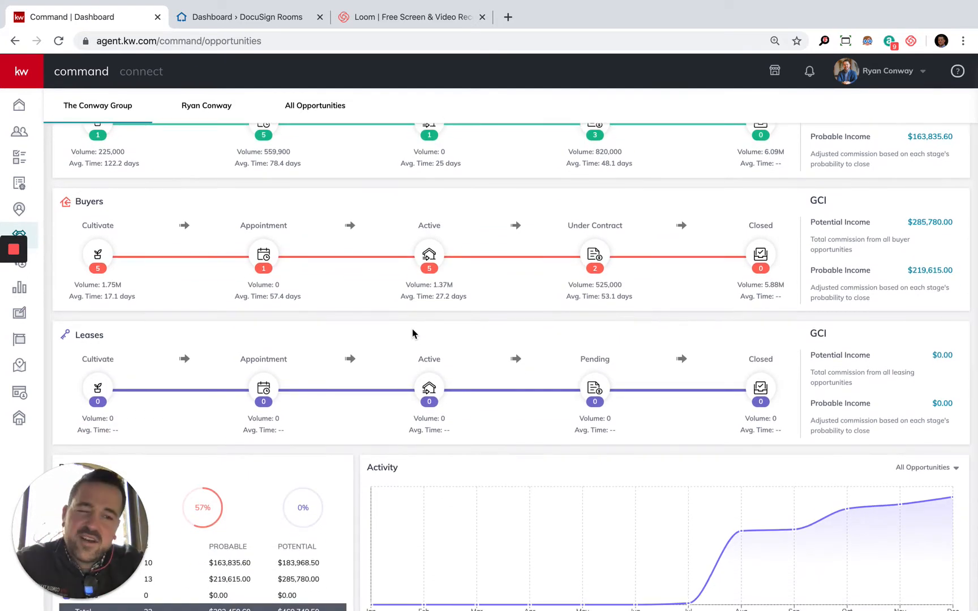
{"action": "scroll", "coordinate": [498, 402], "scroll_direction": "down", "scroll_amount": 1}
{"action": "scroll", "coordinate": [498, 402], "scroll_direction": "down", "scroll_amount": 2}
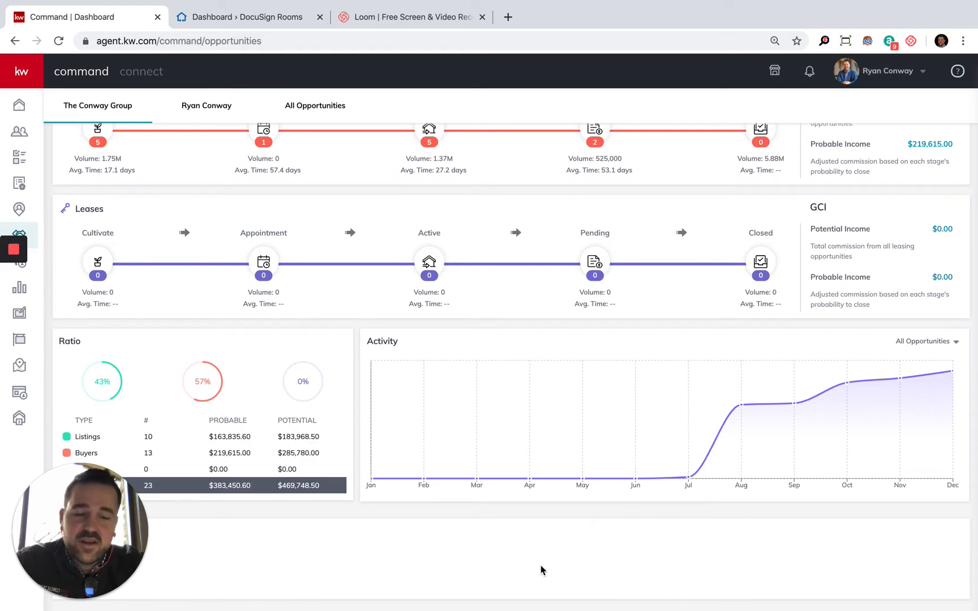
{"action": "scroll", "coordinate": [523, 481], "scroll_direction": "up", "scroll_amount": 5}
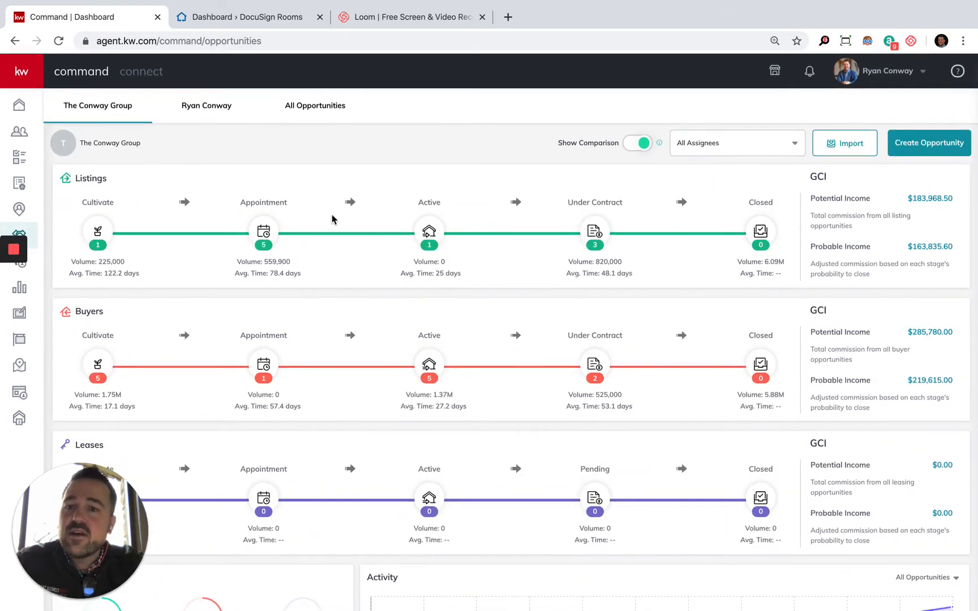
Step: Start a new listing opportunity with Mickey Mouse as the client and the related contact Minnie Mouse as co-seller
{"action": "left_click", "coordinate": [928, 155]}
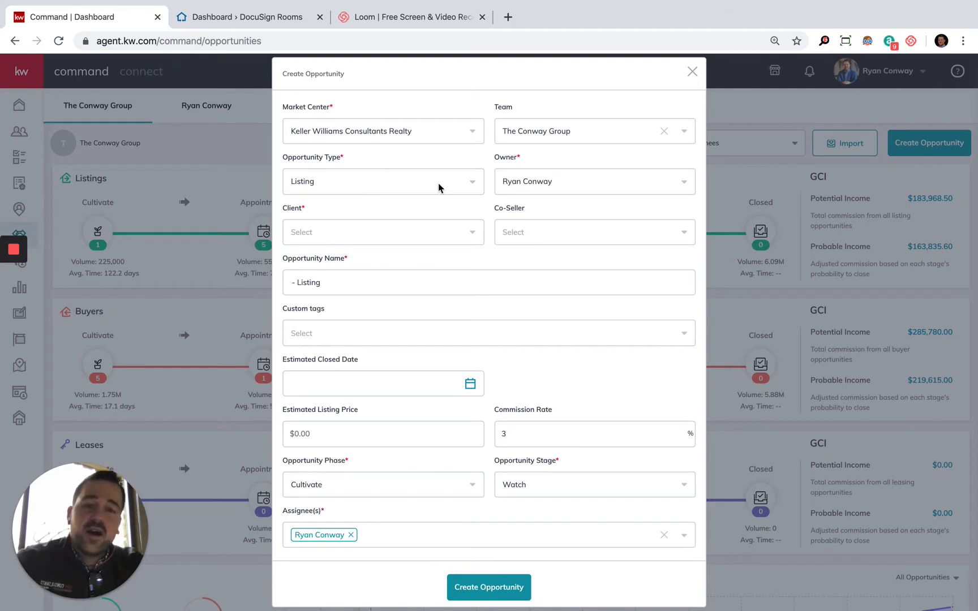
{"action": "left_click", "coordinate": [541, 190]}
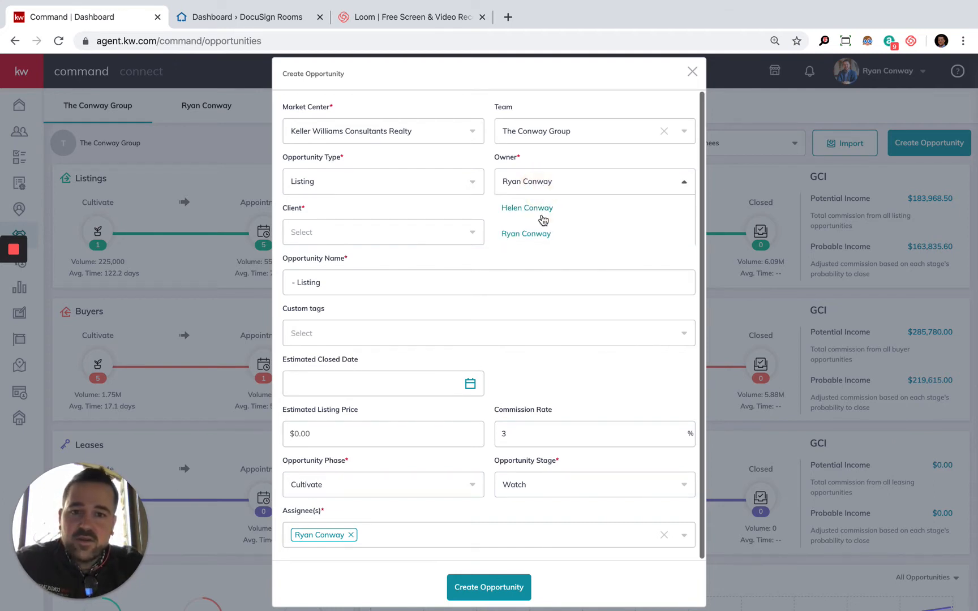
{"action": "left_click", "coordinate": [548, 179]}
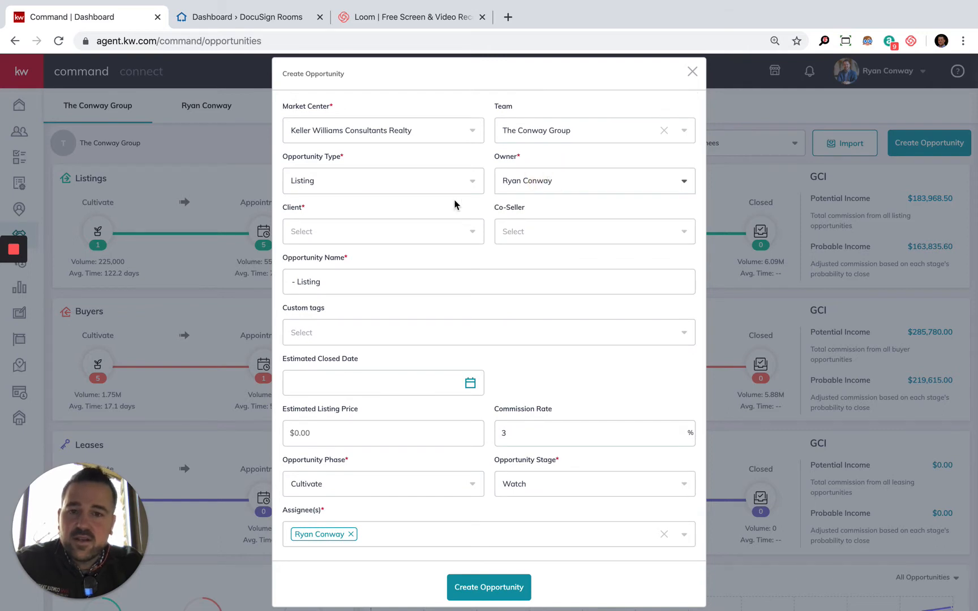
{"action": "left_click", "coordinate": [360, 232]}
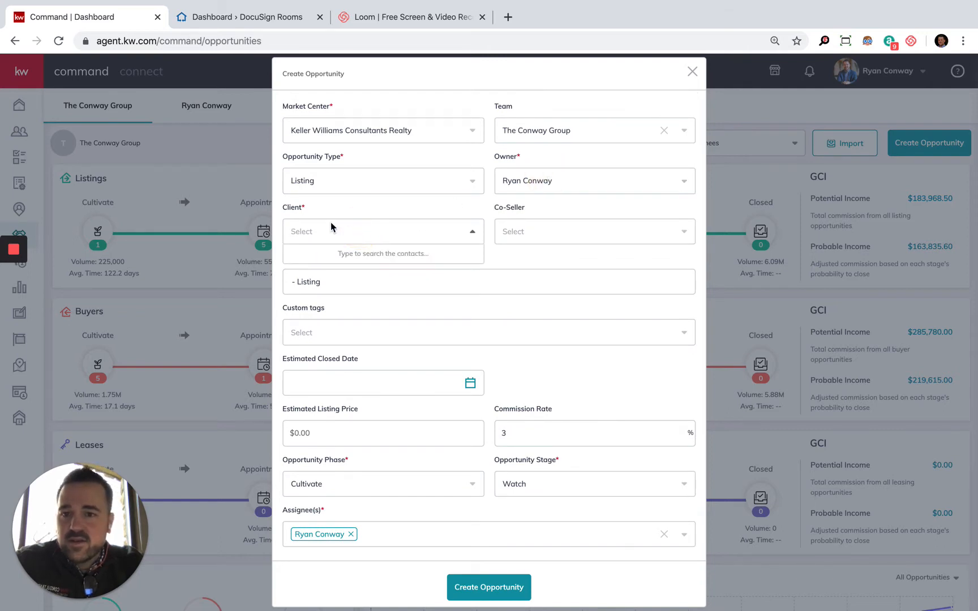
{"action": "type", "text": "Mi"}
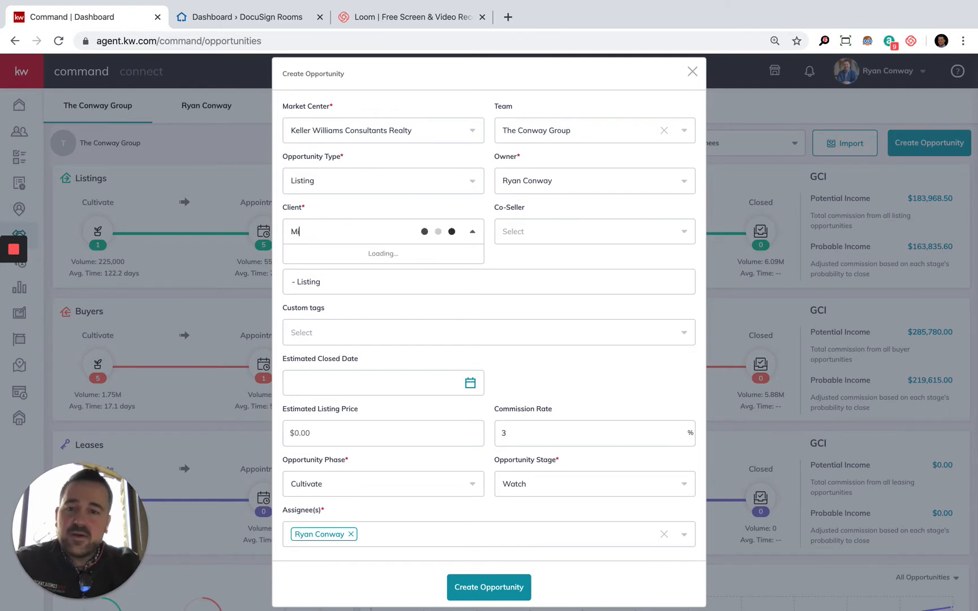
{"action": "type", "text": "ckey Mouse"}
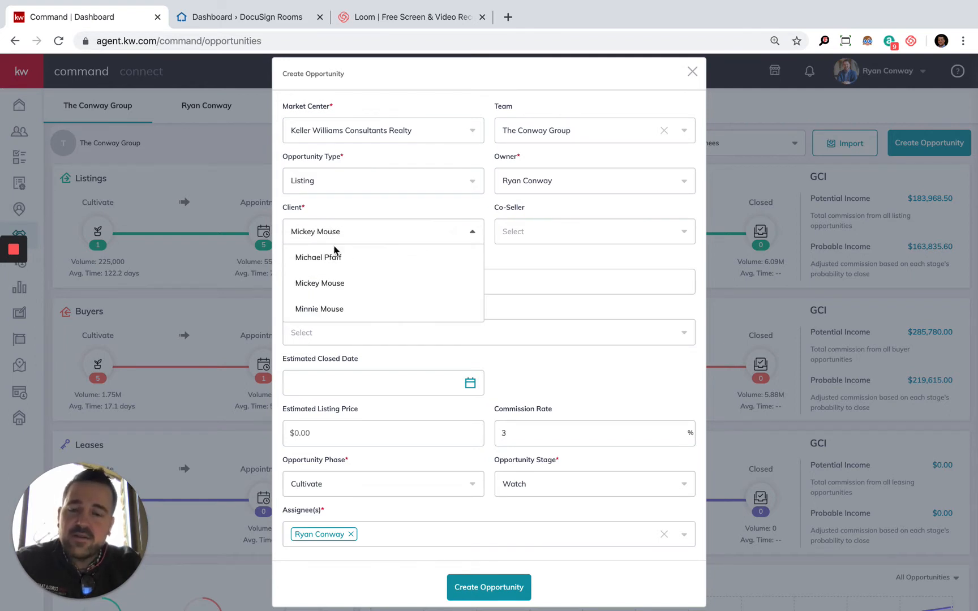
{"action": "left_click", "coordinate": [325, 283]}
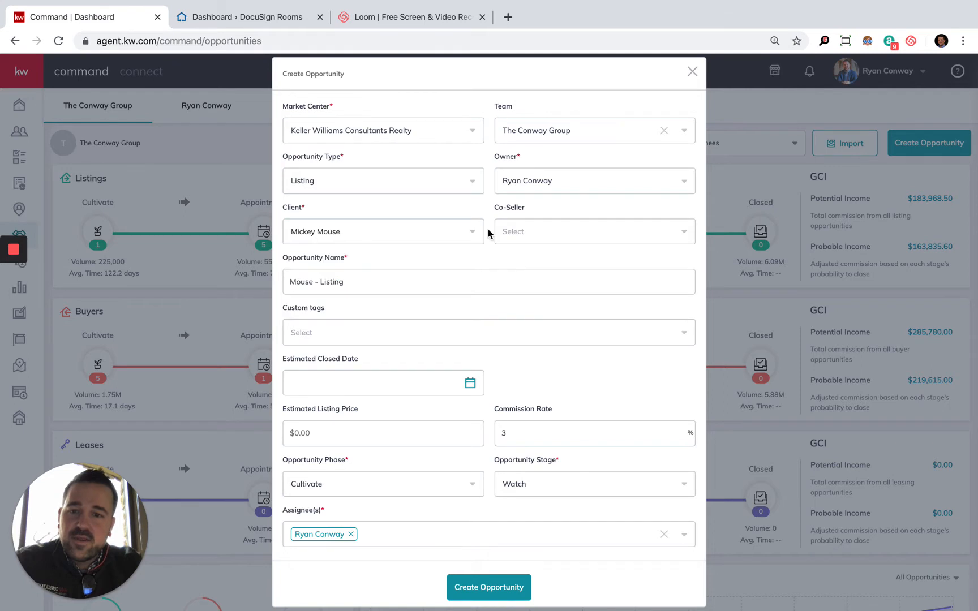
{"action": "left_click", "coordinate": [573, 240]}
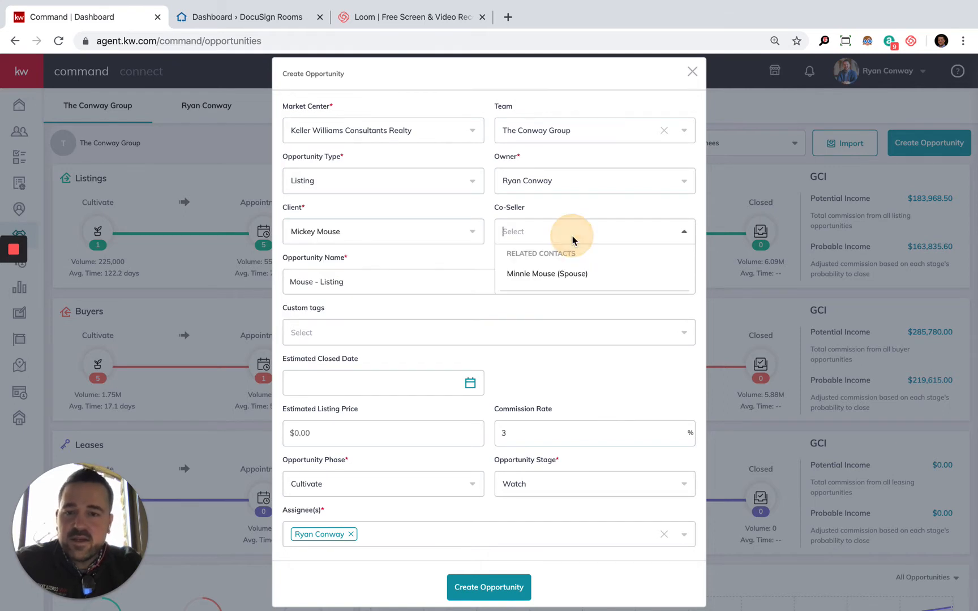
{"action": "left_click", "coordinate": [566, 277]}
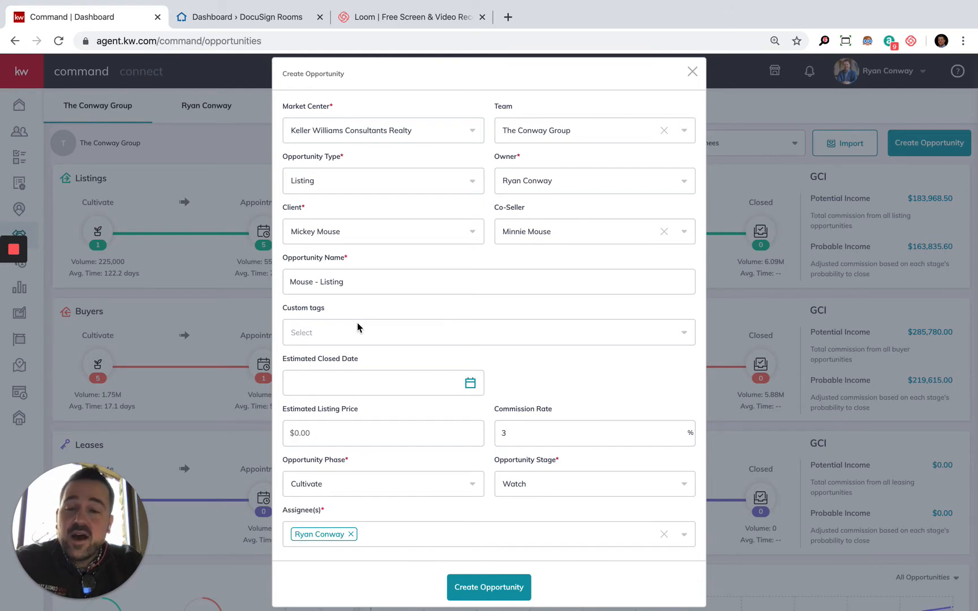
Step: Rename the opportunity to the property's street address followed by "- Mouse", and check the available custom tags without choosing one
{"action": "left_click", "coordinate": [350, 282]}
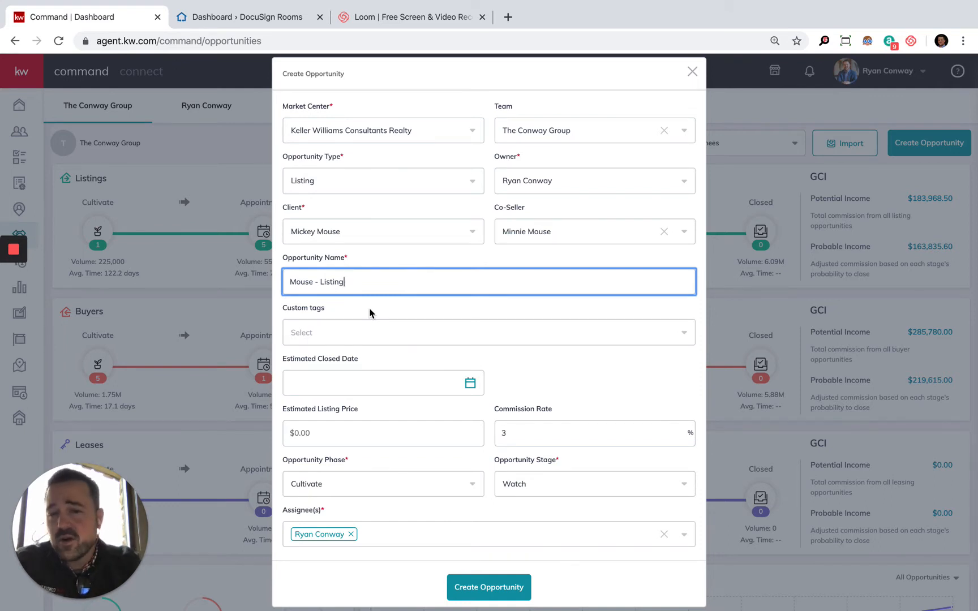
{"action": "triple_click", "coordinate": [358, 280]}
{"action": "type", "text": "1"}
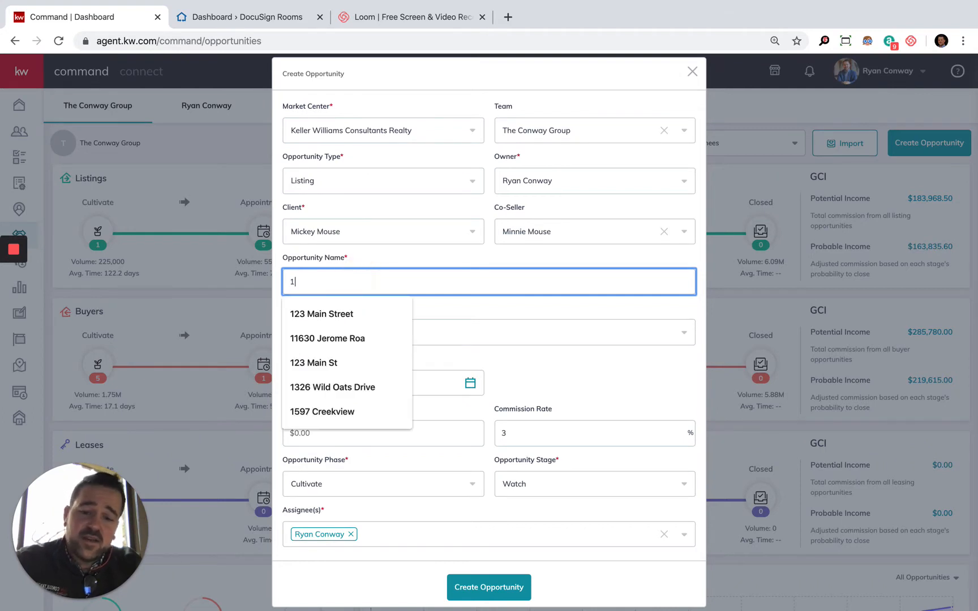
{"action": "type", "text": "23 Main Street"}
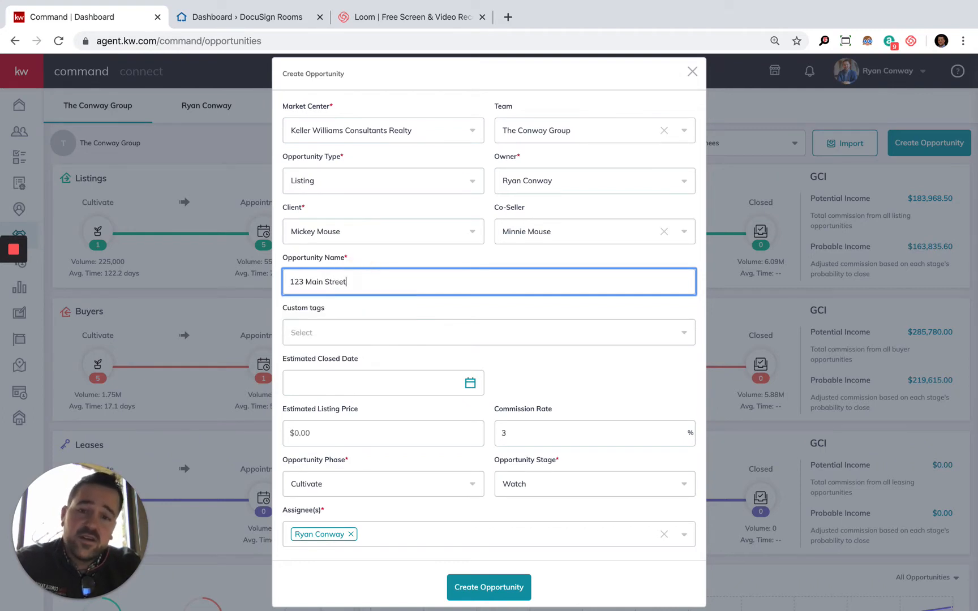
{"action": "key", "text": "Tab"}
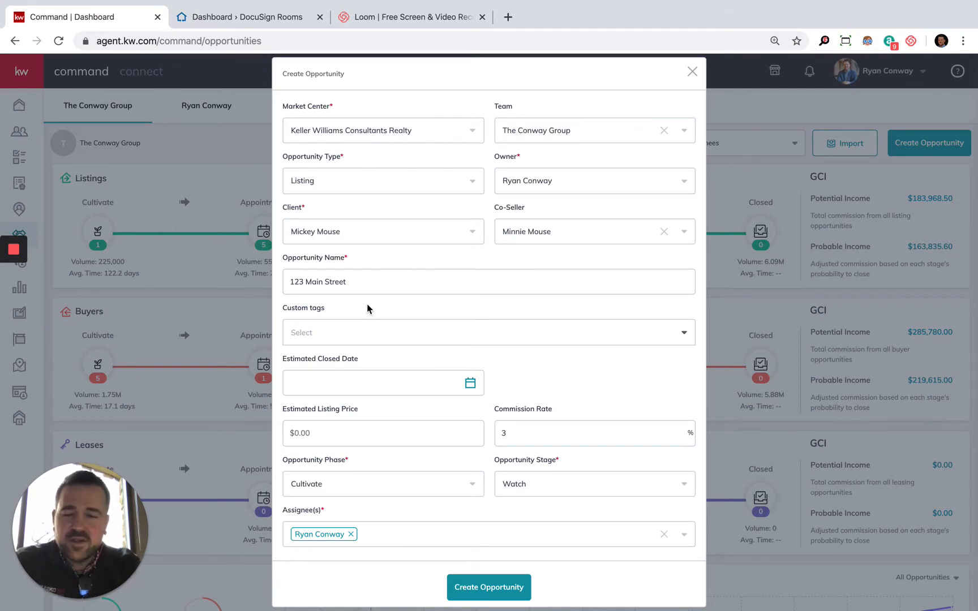
{"action": "left_click", "coordinate": [367, 280]}
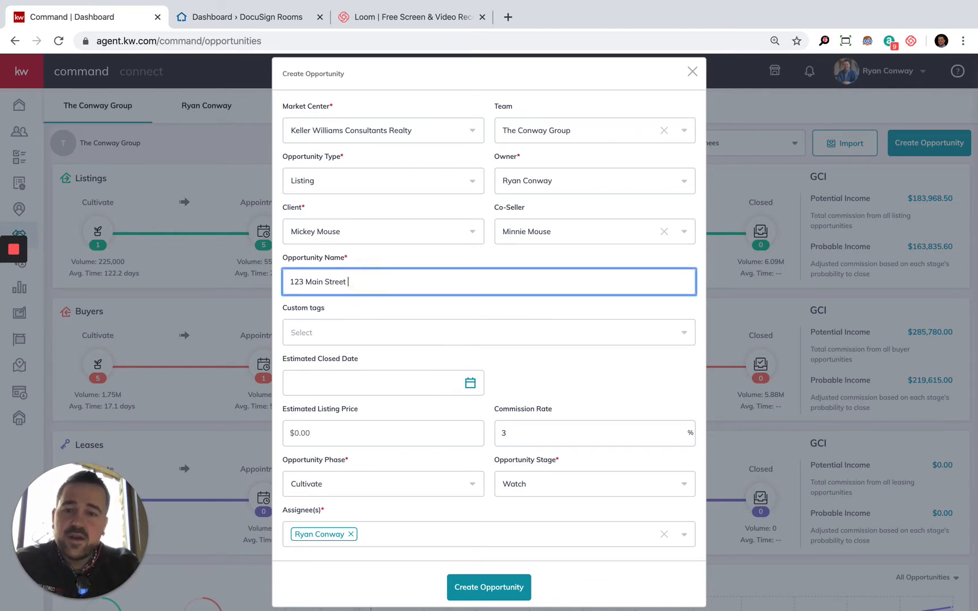
{"action": "type", "text": "- Mouse"}
{"action": "key", "text": "Tab"}
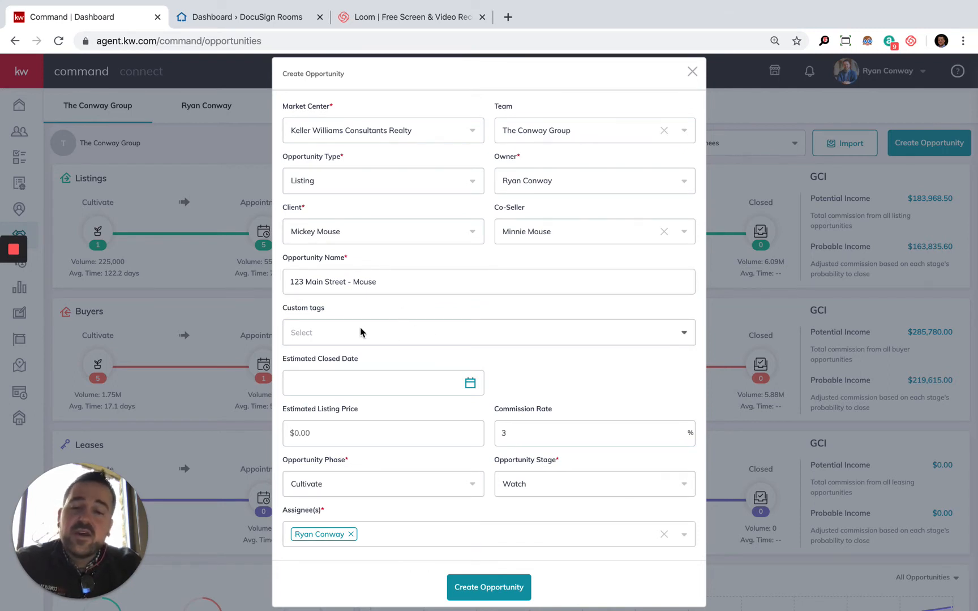
{"action": "left_click", "coordinate": [415, 338]}
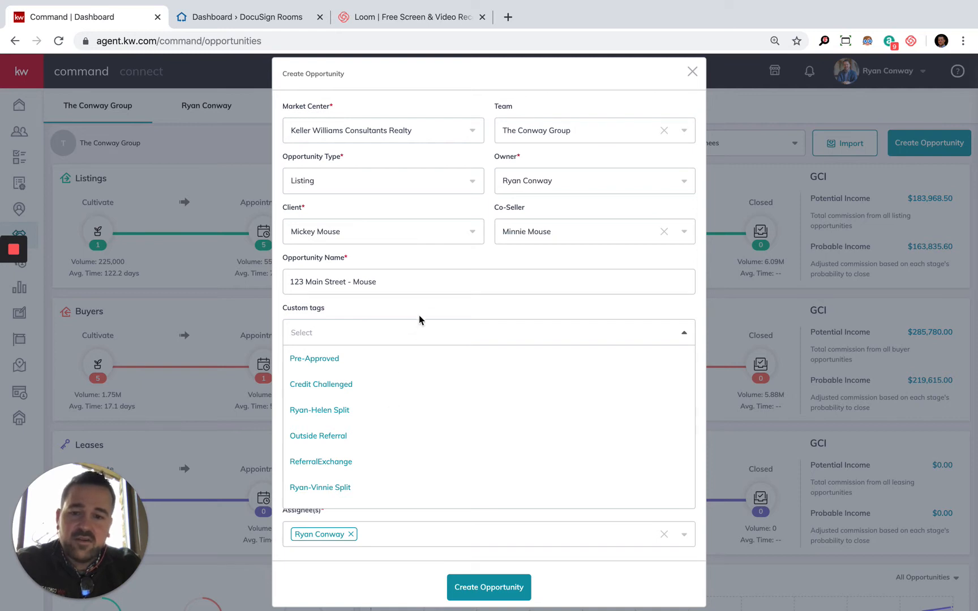
{"action": "left_click", "coordinate": [352, 316]}
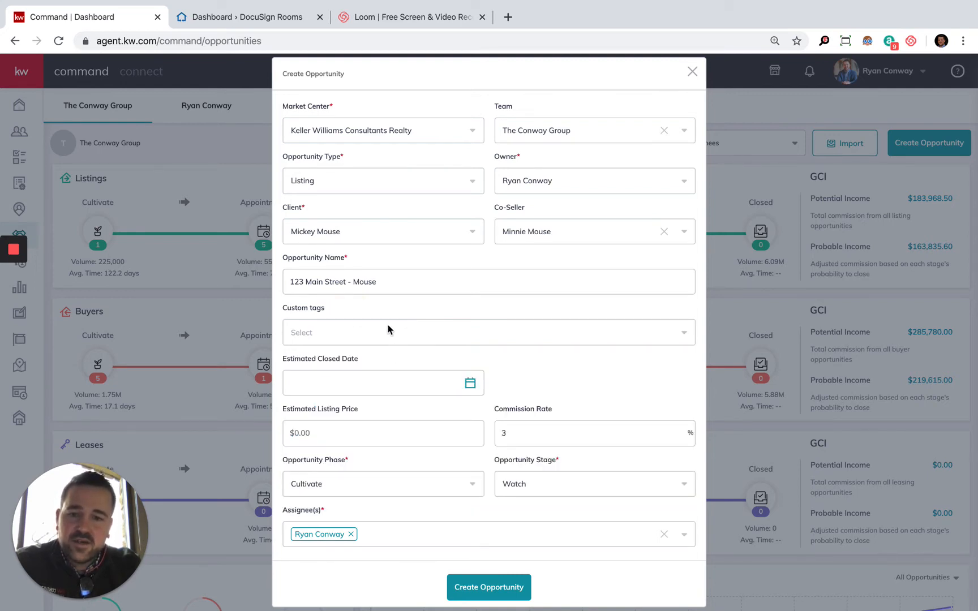
Step: Set the estimated closed date to 12/31/2019 and the estimated listing price to $250,000
{"action": "left_click", "coordinate": [374, 376]}
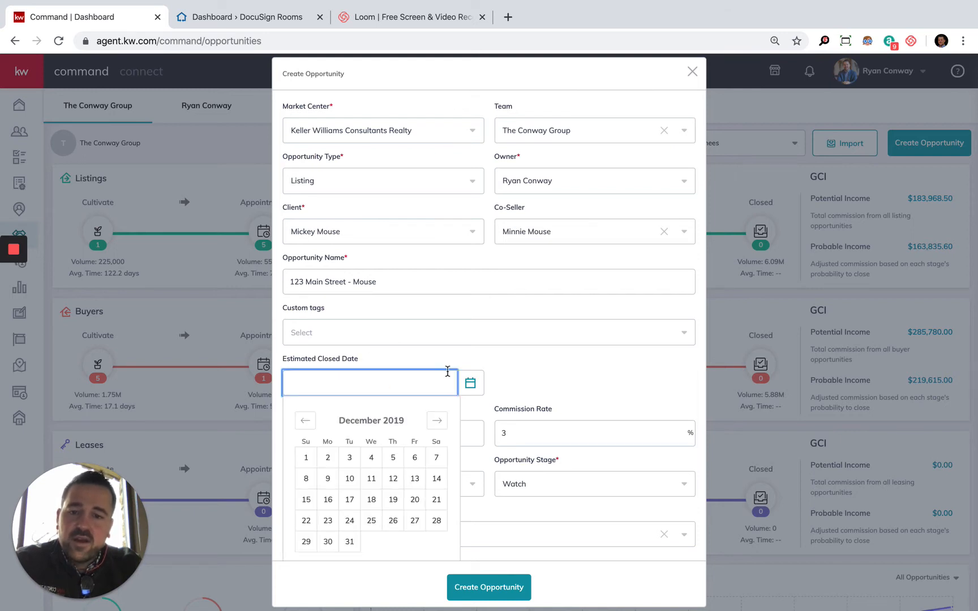
{"action": "left_click", "coordinate": [349, 541]}
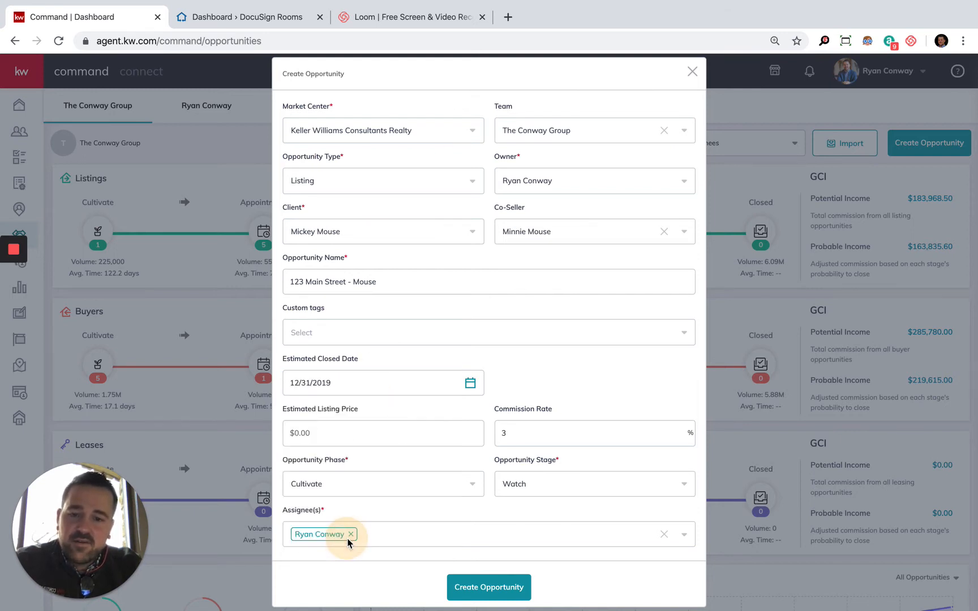
{"action": "left_click", "coordinate": [374, 435]}
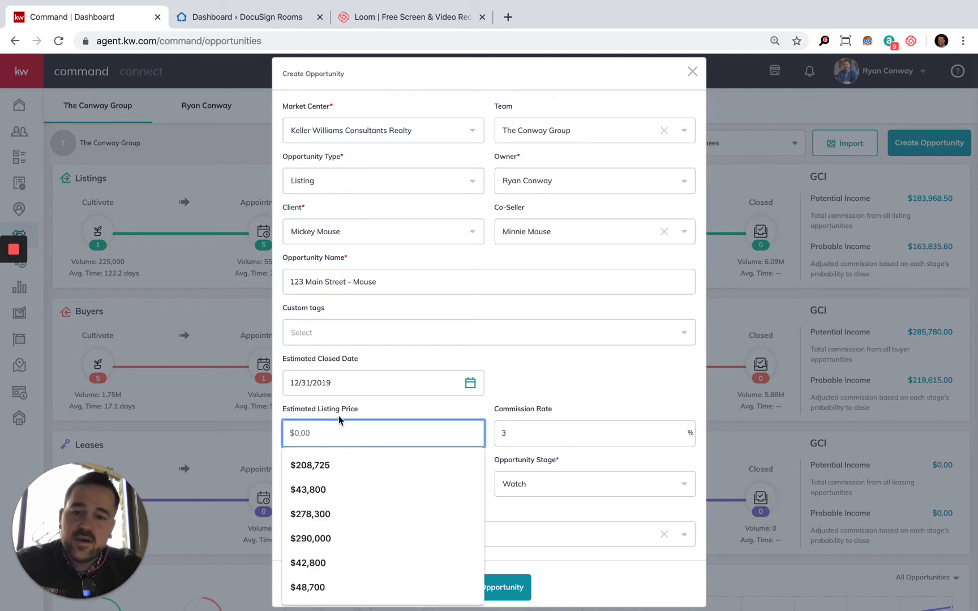
{"action": "type", "text": "250,000"}
{"action": "key", "text": "Tab"}
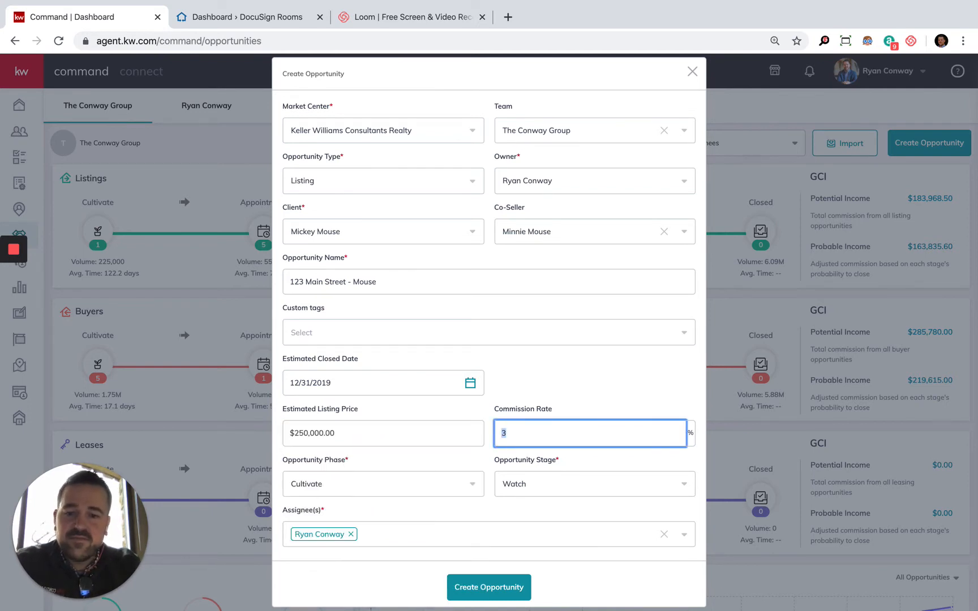
Step: Recheck the custom tags without choosing any, and set the opportunity phase to Active
{"action": "left_click", "coordinate": [364, 484]}
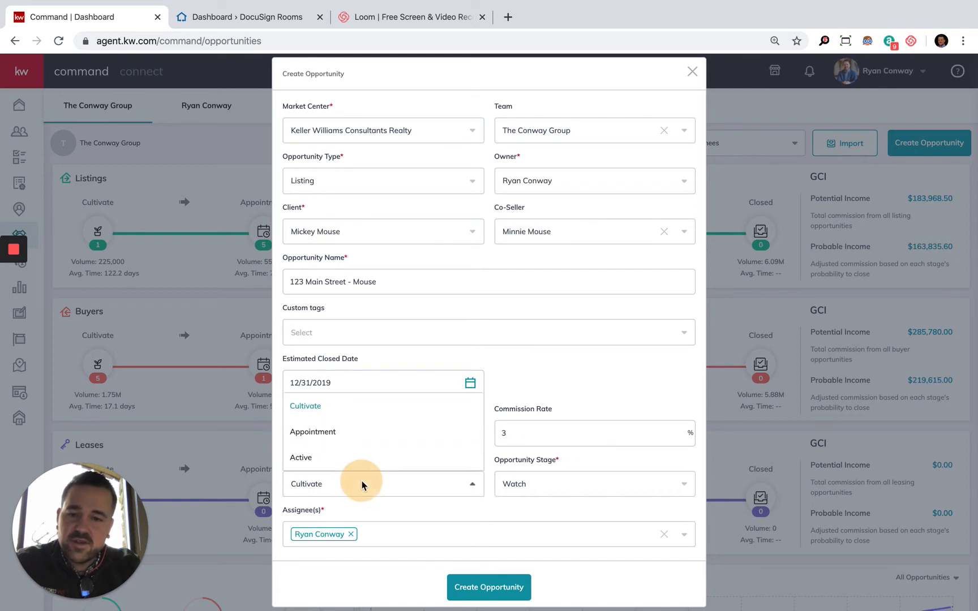
{"action": "left_click", "coordinate": [530, 337]}
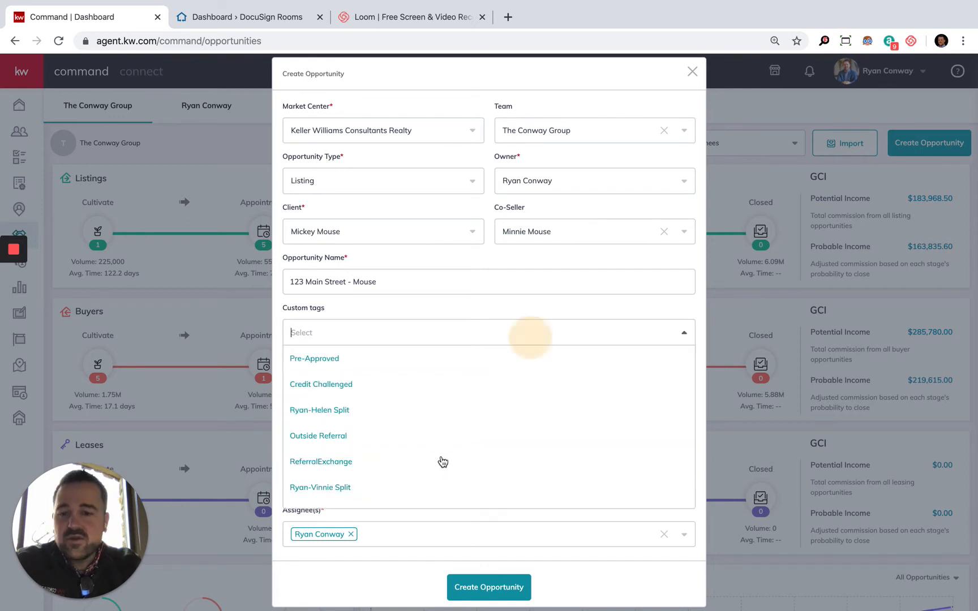
{"action": "left_click", "coordinate": [490, 304]}
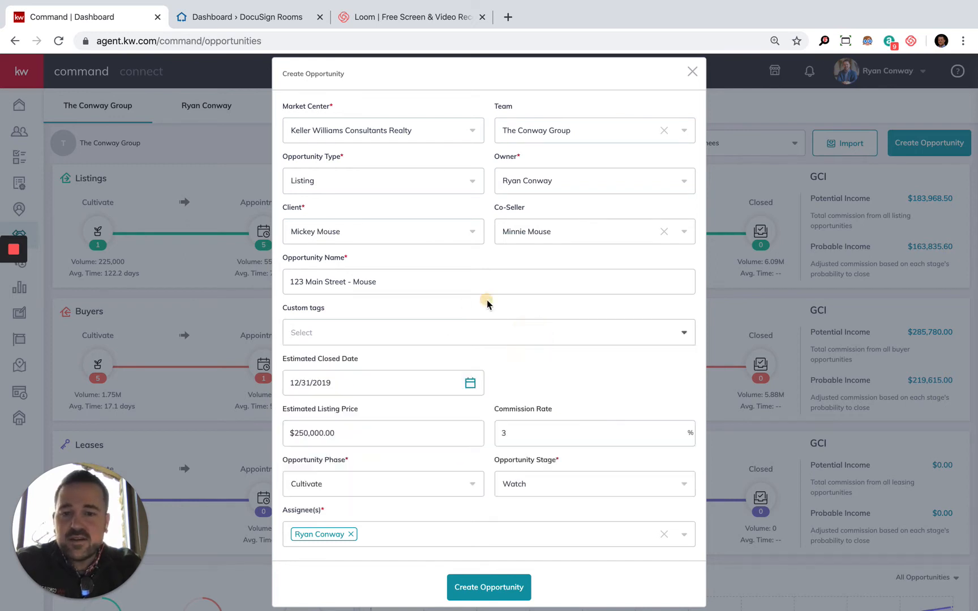
{"action": "left_click", "coordinate": [445, 493]}
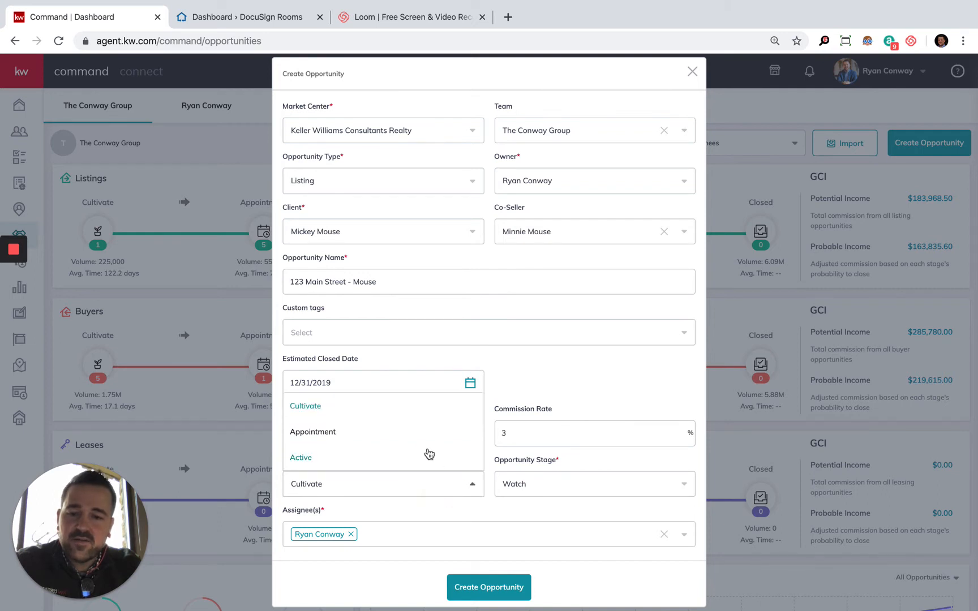
{"action": "scroll", "coordinate": [419, 446], "scroll_direction": "down", "scroll_amount": 1}
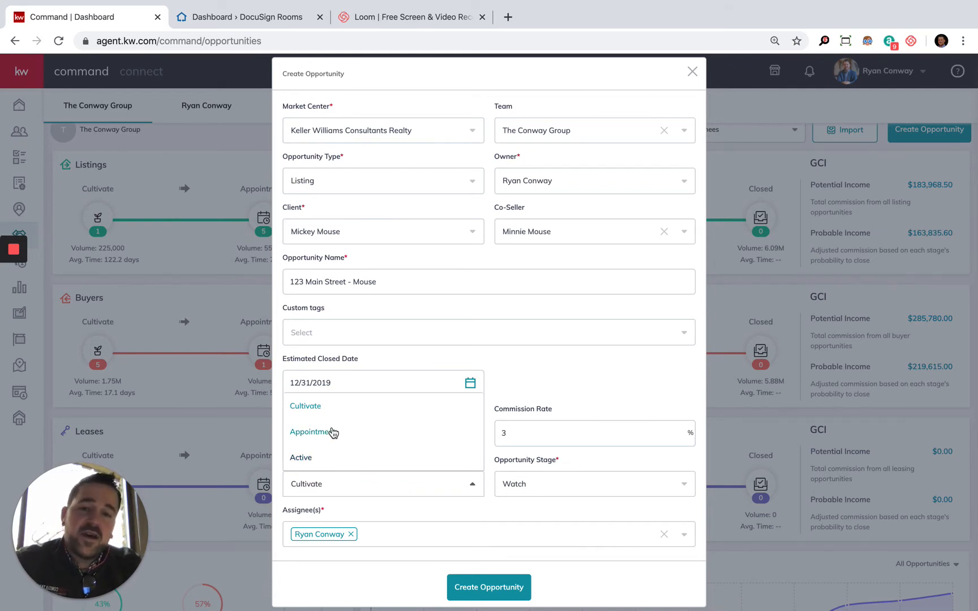
{"action": "left_click", "coordinate": [335, 460]}
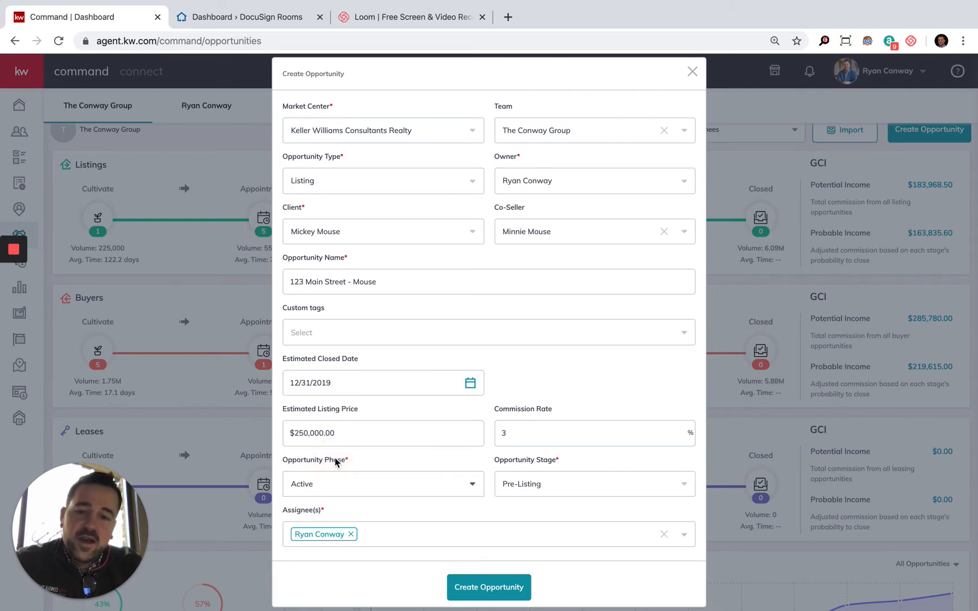
Step: Set the opportunity stage to MLS
{"action": "left_click", "coordinate": [576, 479]}
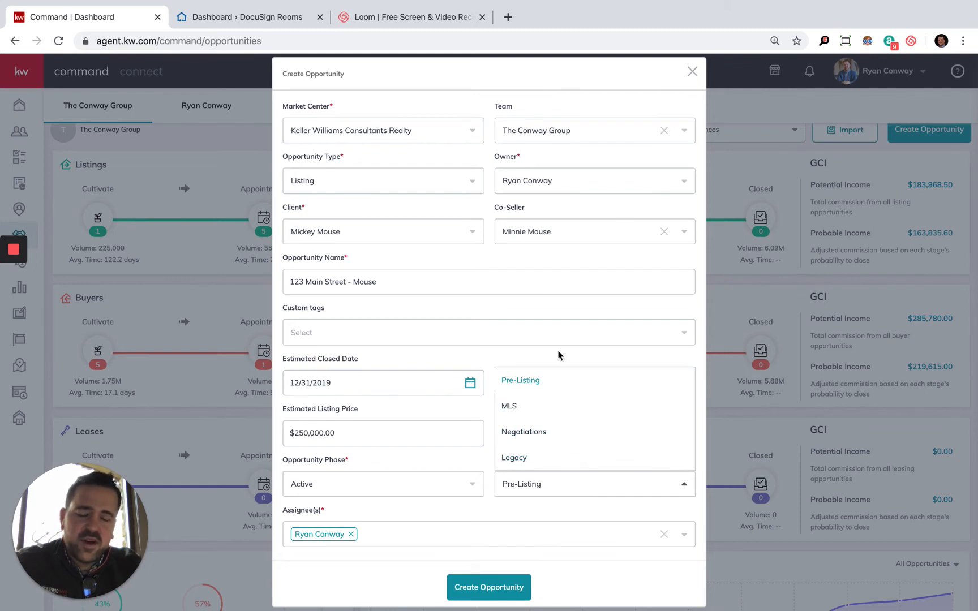
{"action": "left_click", "coordinate": [453, 466]}
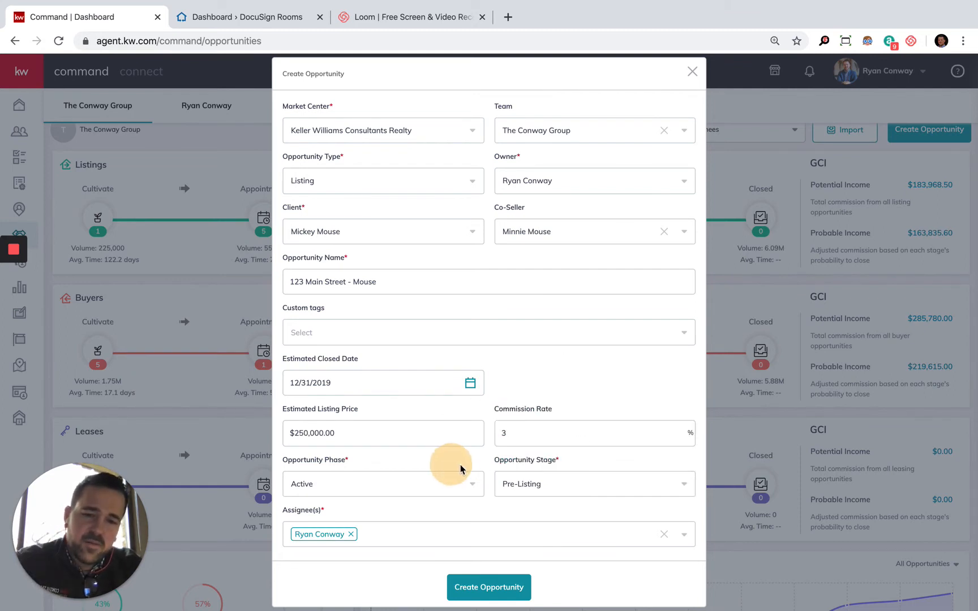
{"action": "left_click", "coordinate": [550, 479]}
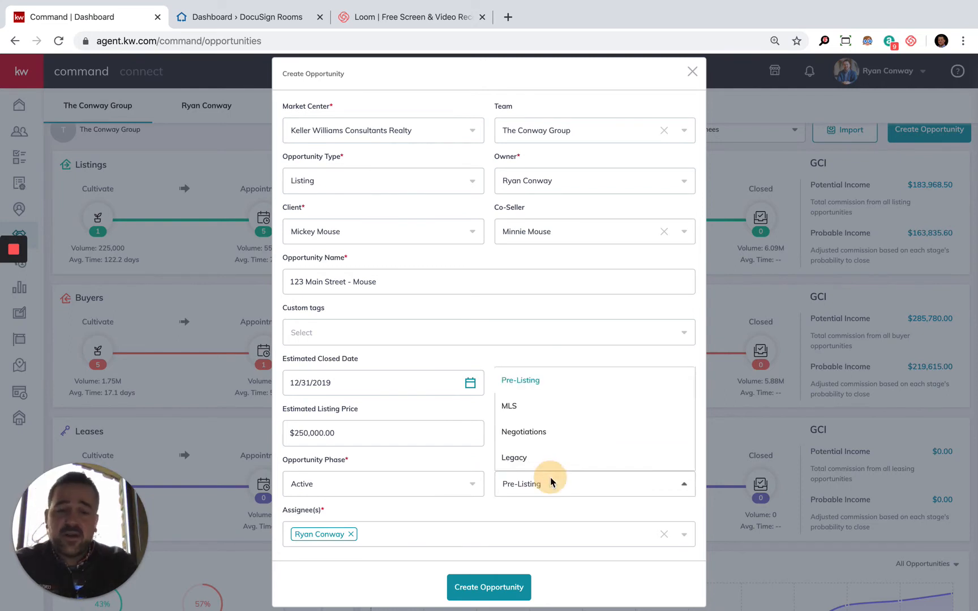
{"action": "left_click", "coordinate": [534, 410]}
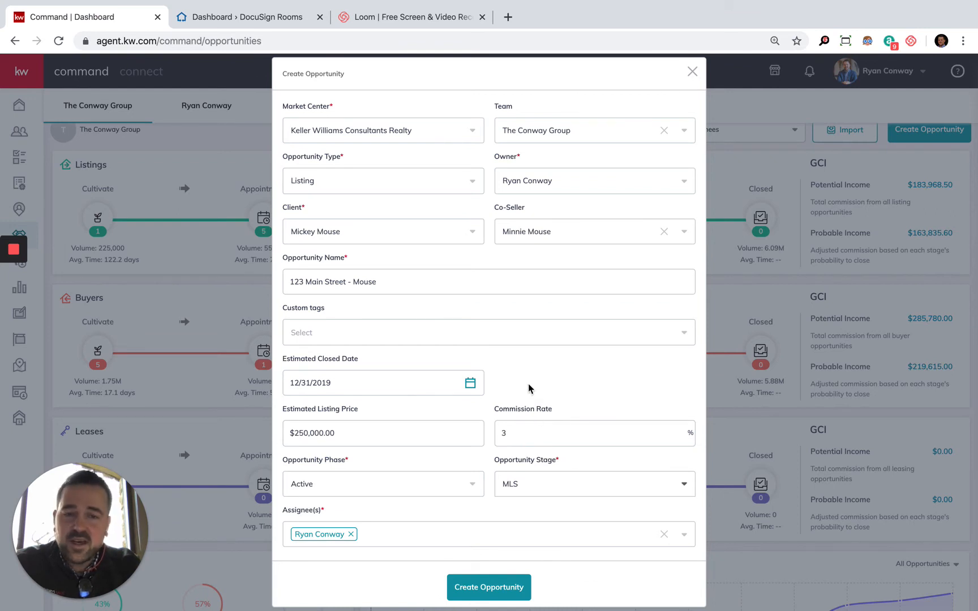
{"action": "left_click", "coordinate": [530, 388]}
Step: Check the available assignees without adding one, and create the listing opportunity
{"action": "scroll", "coordinate": [450, 501], "scroll_direction": "down", "scroll_amount": 2}
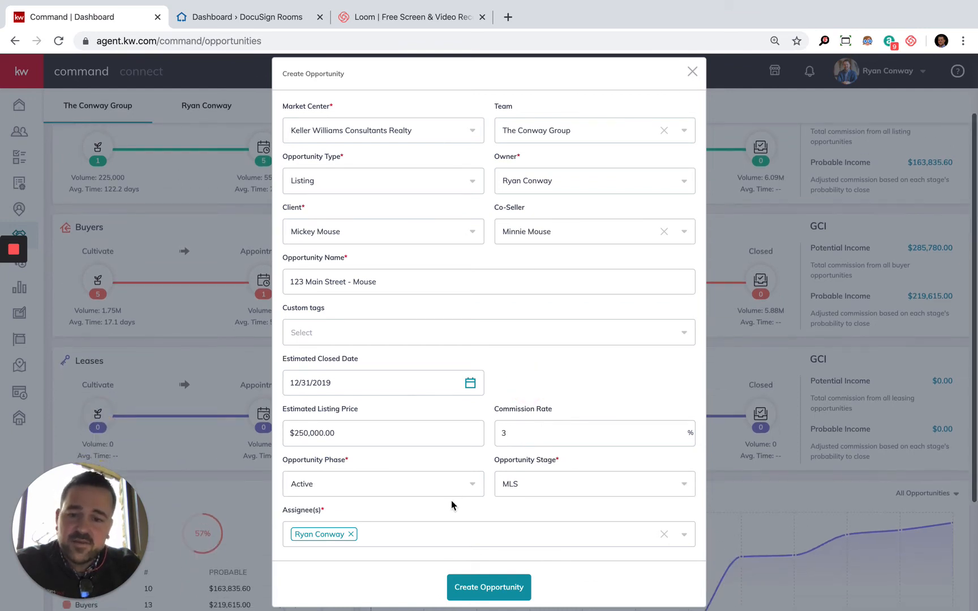
{"action": "left_click", "coordinate": [680, 535]}
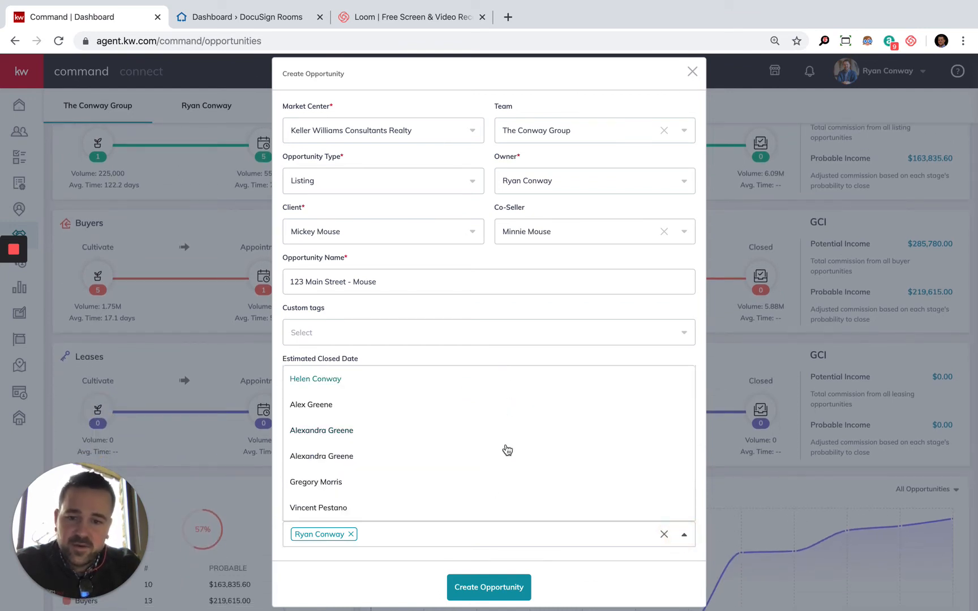
{"action": "left_click", "coordinate": [362, 571]}
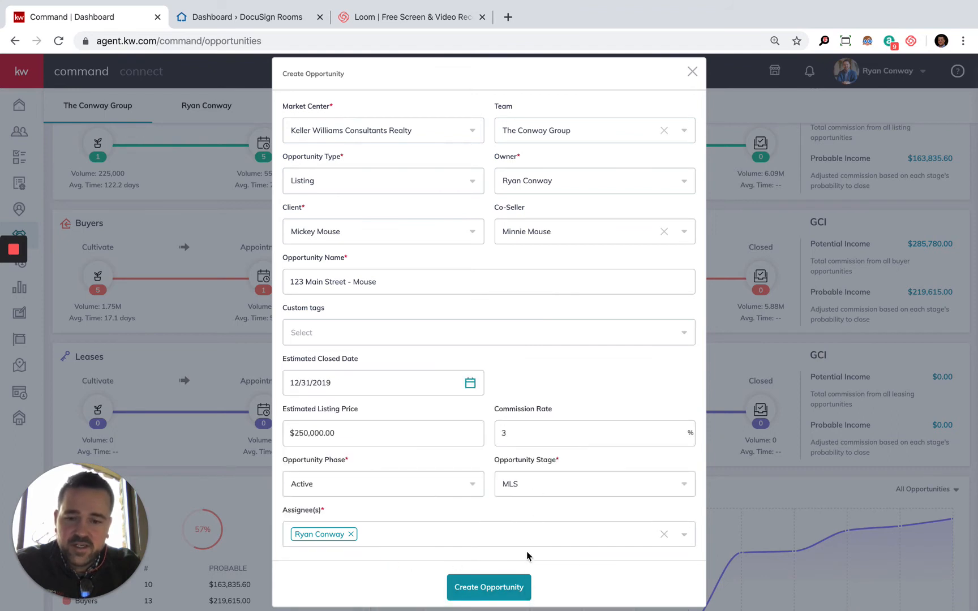
{"action": "left_click", "coordinate": [491, 588]}
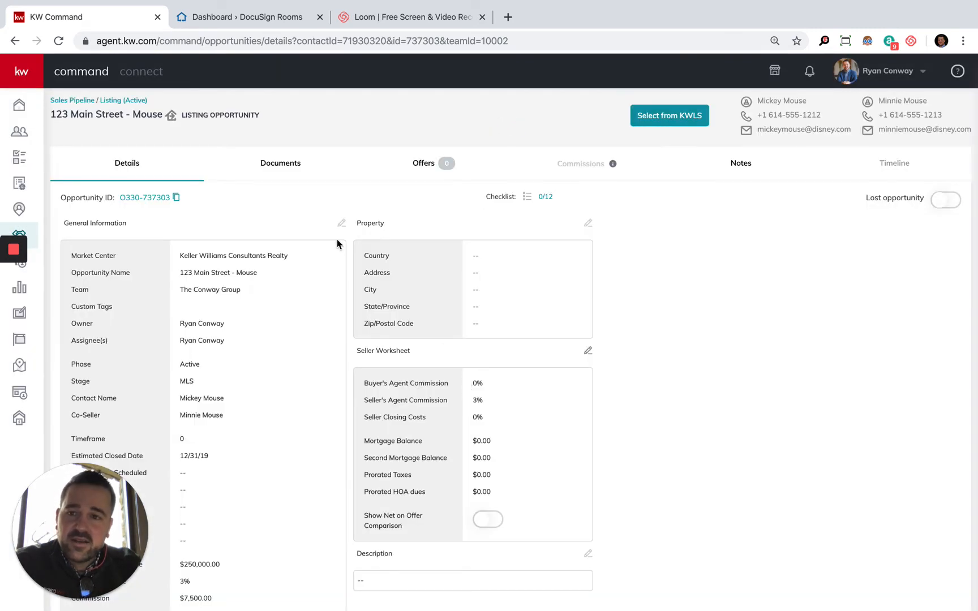
Step: Review the new opportunity's details, its listing document checklist and the options for filtering documents by status
{"action": "scroll", "coordinate": [286, 435], "scroll_direction": "down", "scroll_amount": 2}
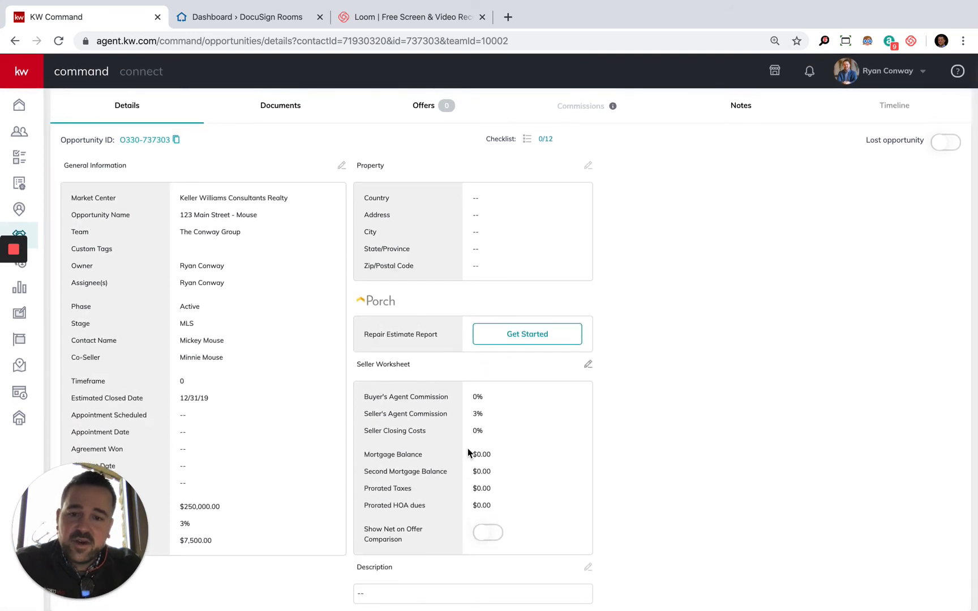
{"action": "scroll", "coordinate": [447, 424], "scroll_direction": "up", "scroll_amount": 2}
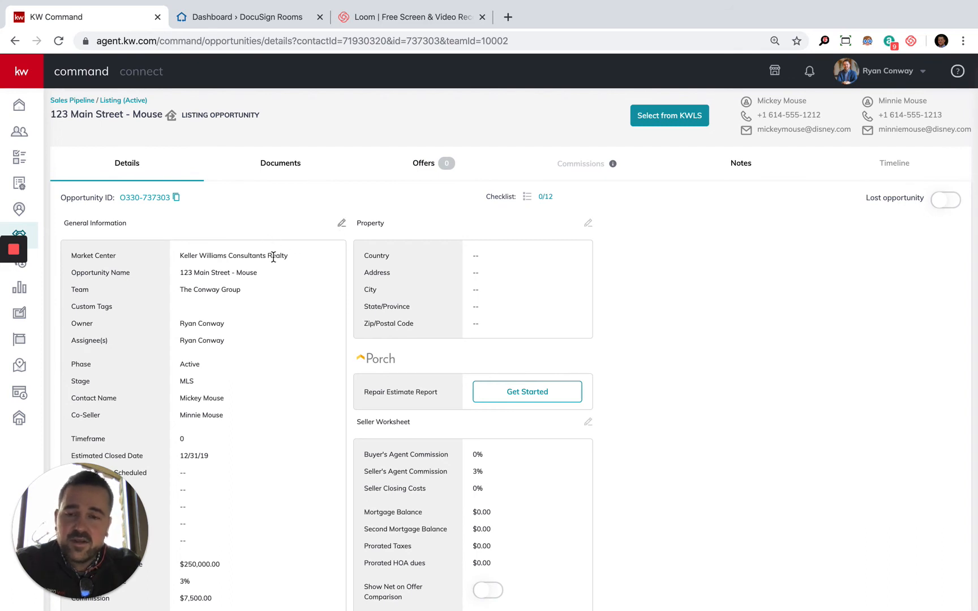
{"action": "left_click", "coordinate": [278, 168]}
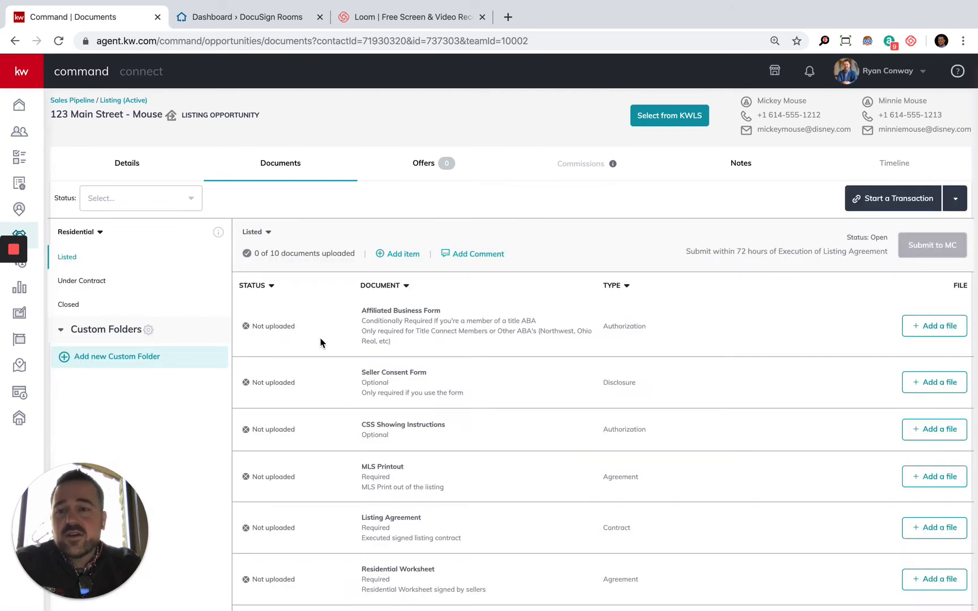
{"action": "left_click", "coordinate": [158, 200]}
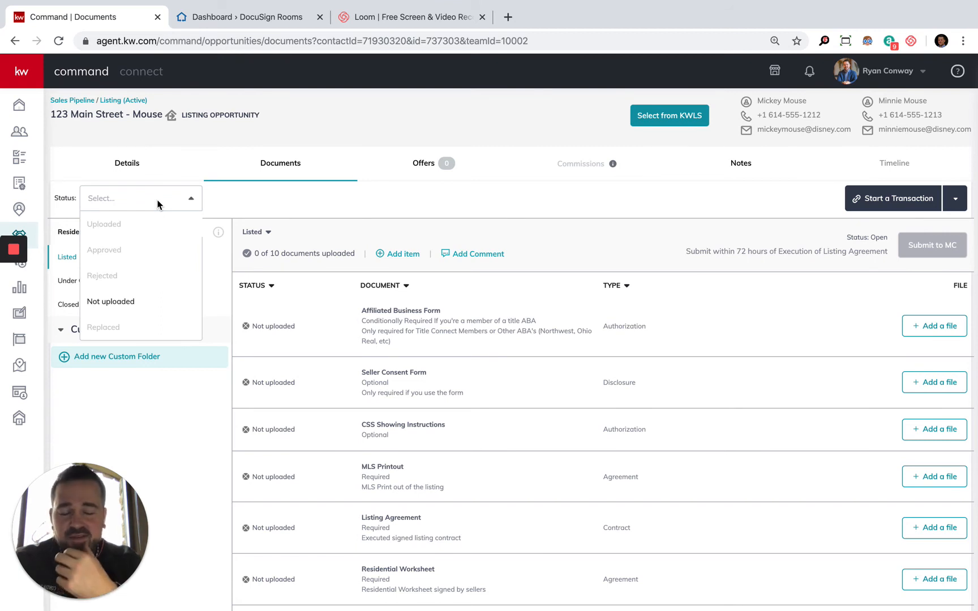
{"action": "left_click", "coordinate": [295, 199]}
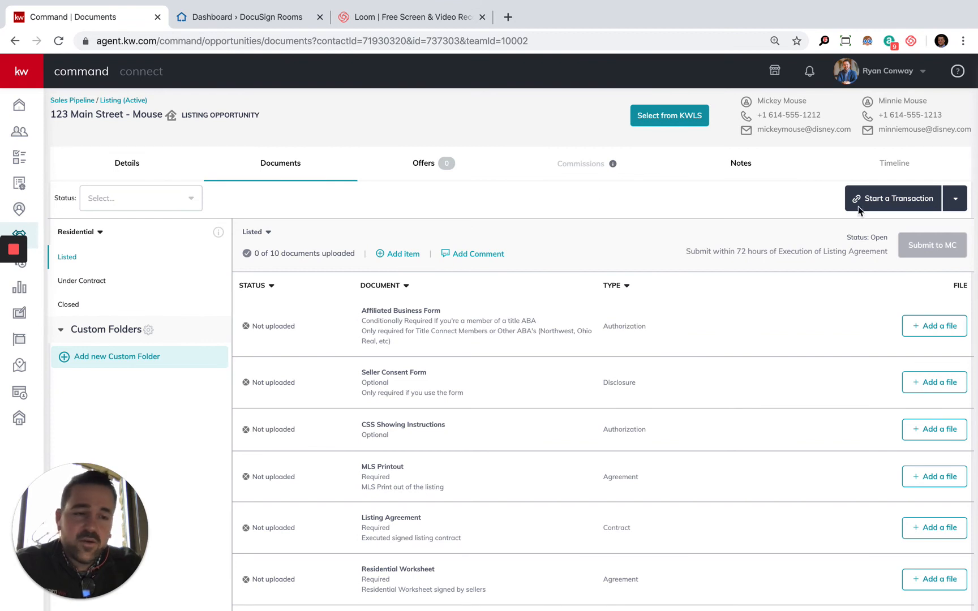
Step: Start a DocuSign transaction for the listing opportunity
{"action": "left_click", "coordinate": [954, 200]}
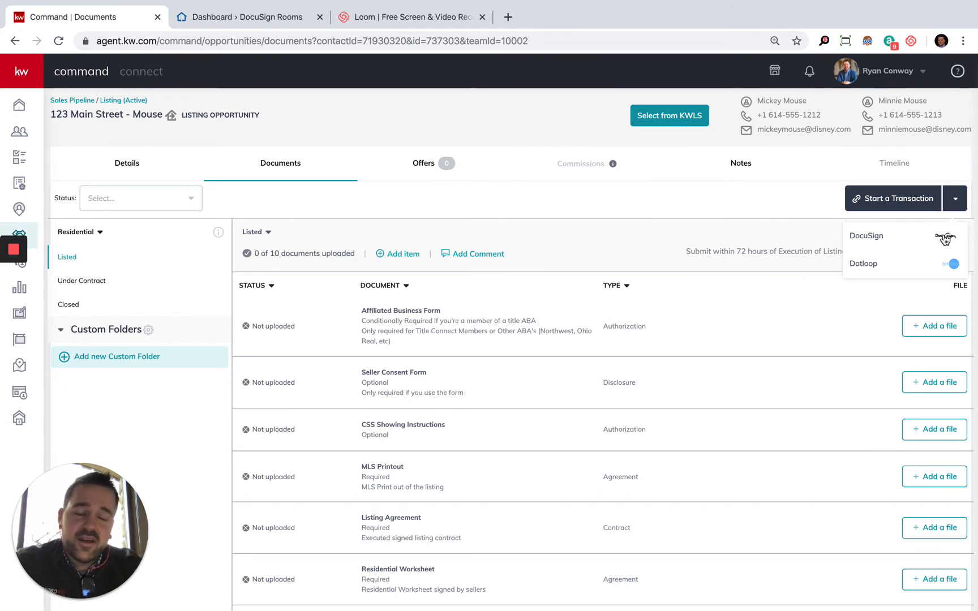
{"action": "left_click", "coordinate": [945, 239]}
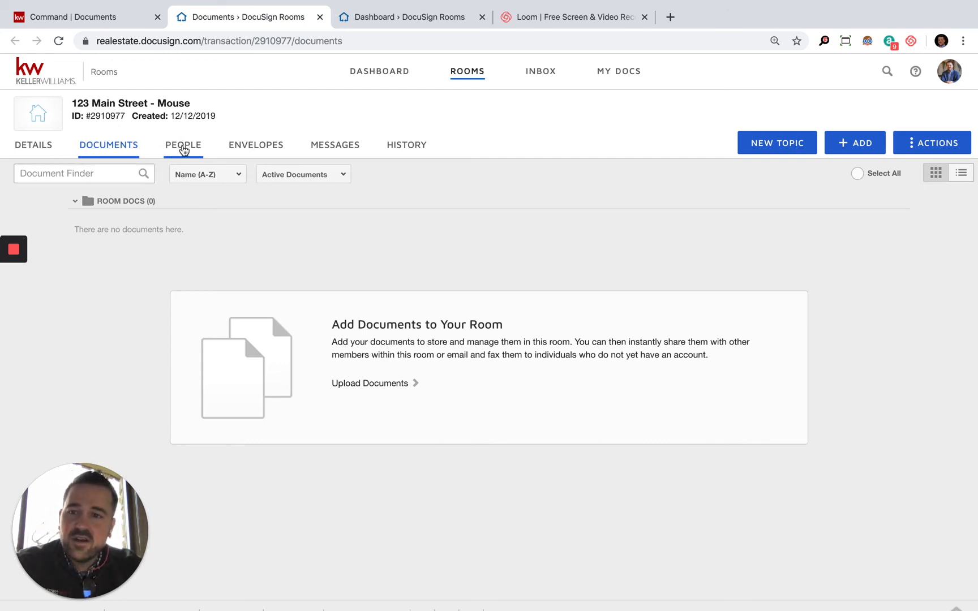
Step: Examine the DocuSign room's people and its detail fields for room information, location, sellers, buyers, closing and commissions
{"action": "left_click", "coordinate": [183, 146]}
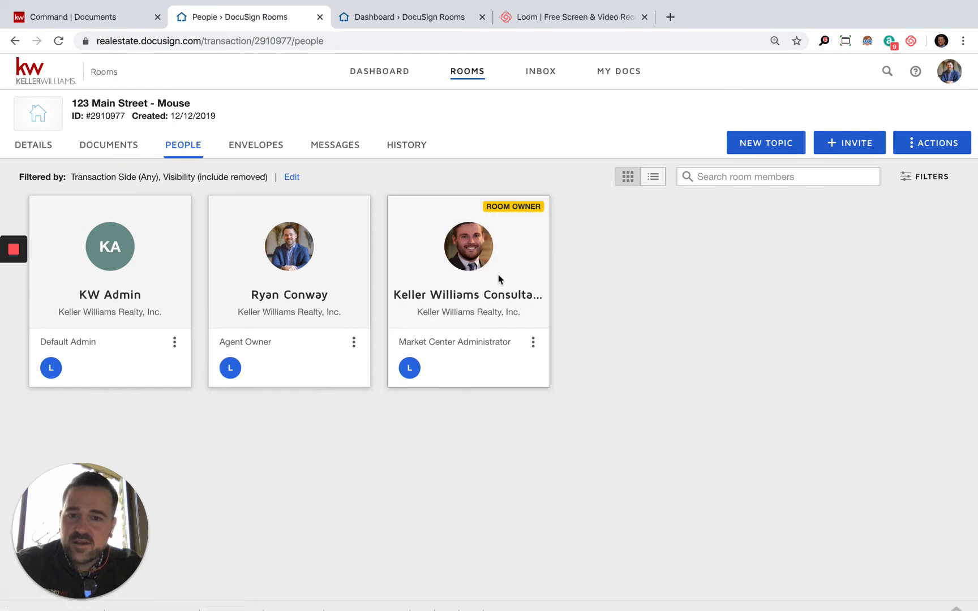
{"action": "left_click", "coordinate": [52, 148]}
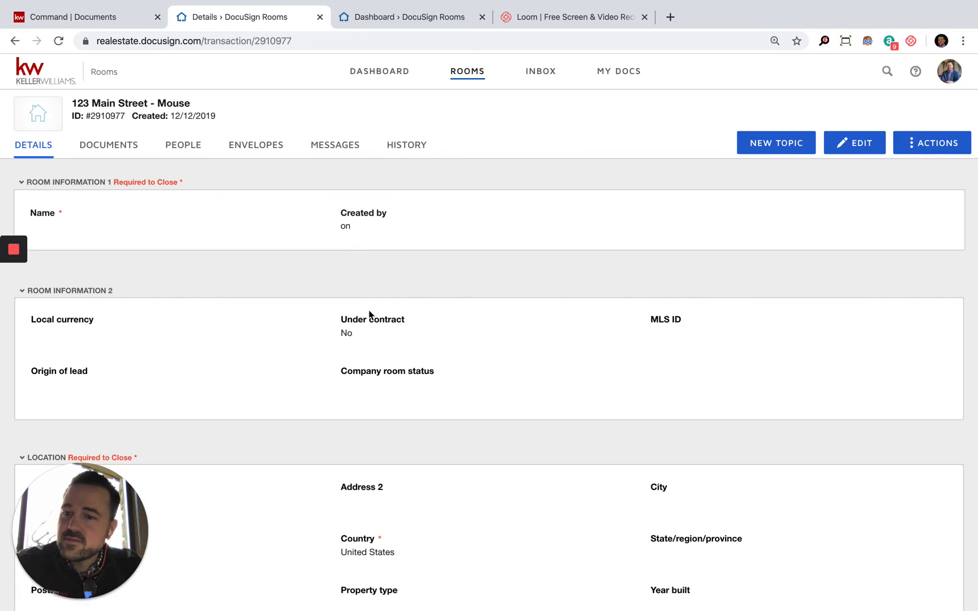
{"action": "scroll", "coordinate": [386, 386], "scroll_direction": "down", "scroll_amount": 3}
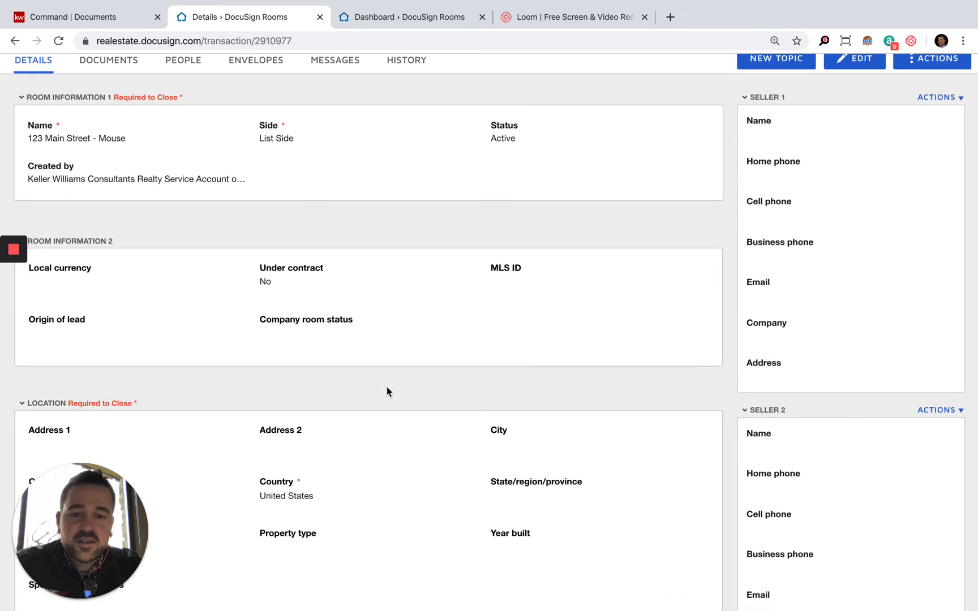
{"action": "scroll", "coordinate": [388, 391], "scroll_direction": "down", "scroll_amount": 10}
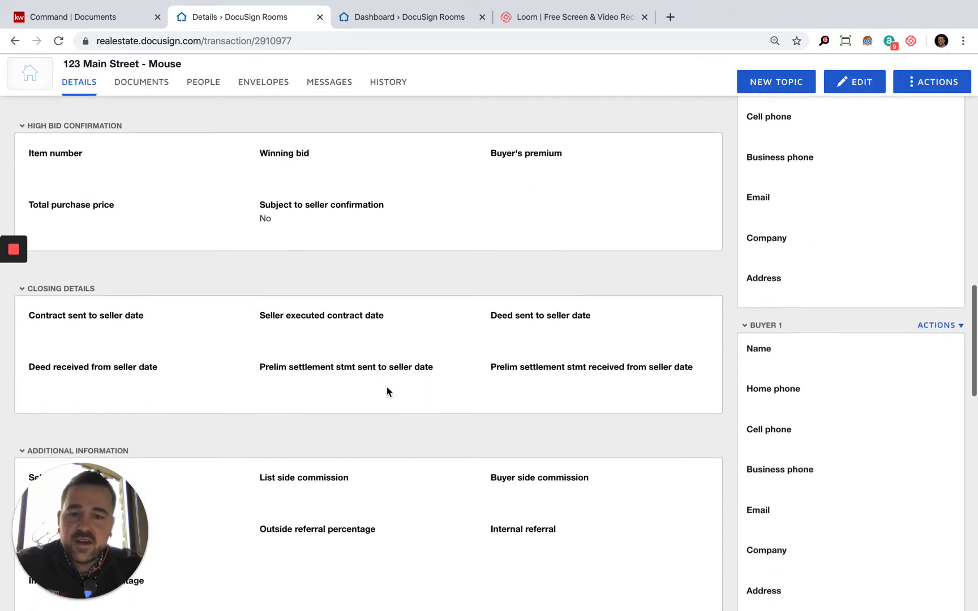
{"action": "scroll", "coordinate": [388, 392], "scroll_direction": "down", "scroll_amount": 10}
{"action": "scroll", "coordinate": [387, 391], "scroll_direction": "up", "scroll_amount": 6}
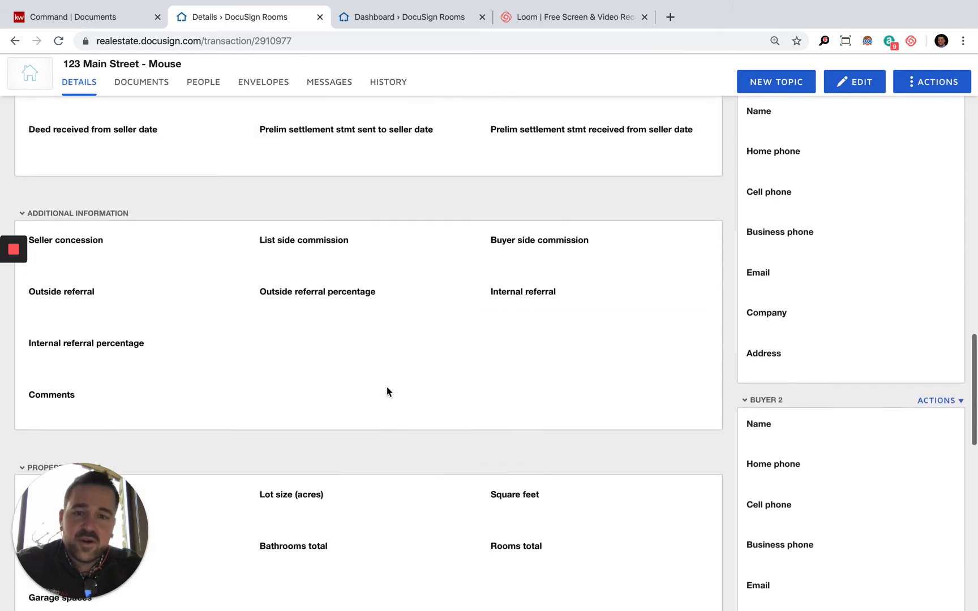
{"action": "scroll", "coordinate": [387, 391], "scroll_direction": "up", "scroll_amount": 7}
{"action": "scroll", "coordinate": [387, 390], "scroll_direction": "up", "scroll_amount": 12}
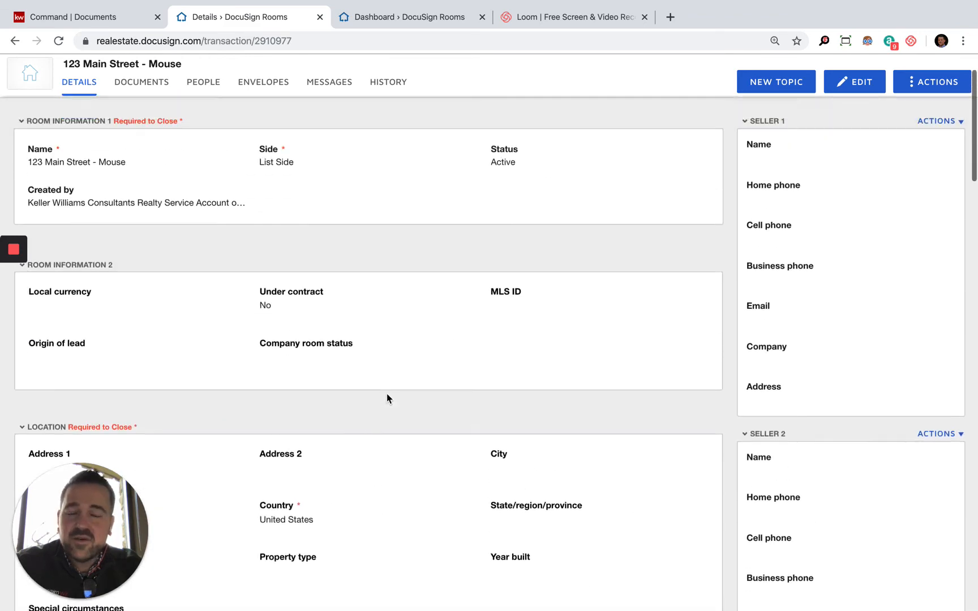